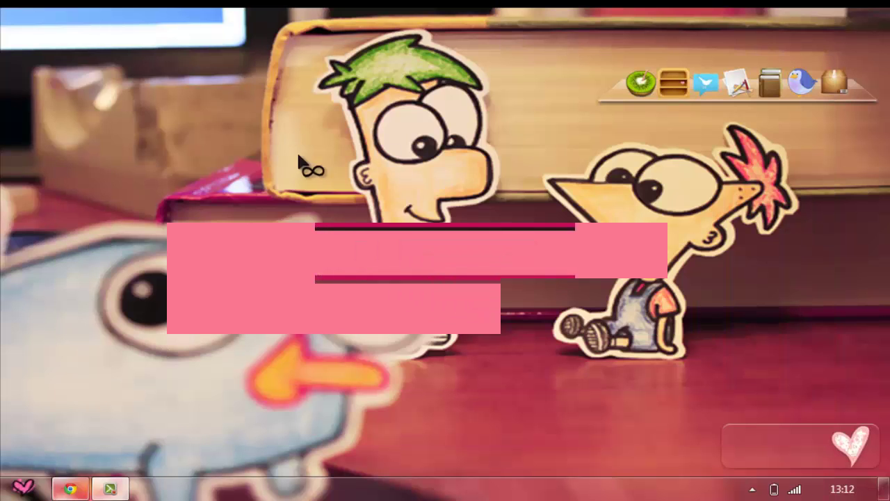
Bring the browser showing Pixlr Editor with the 240×240 photo and 308×515 canvas to the front.
left_click_drag(242, 72, 589, 295)
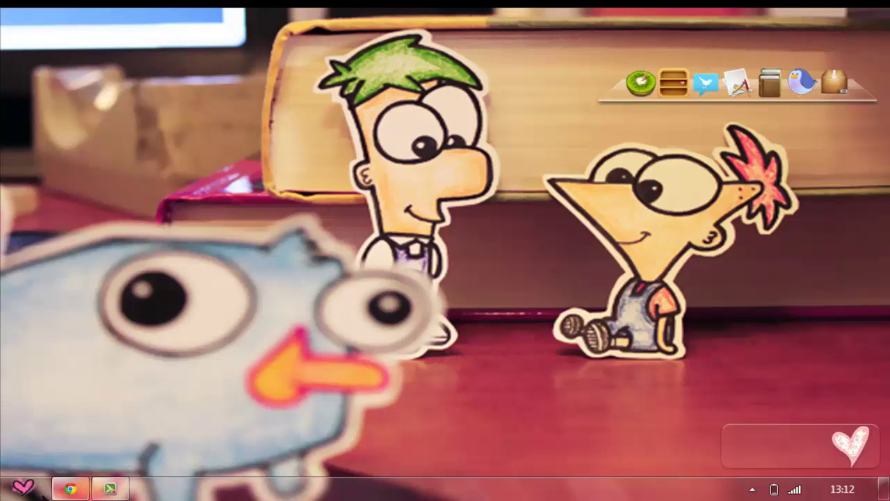
left_click(70, 488)
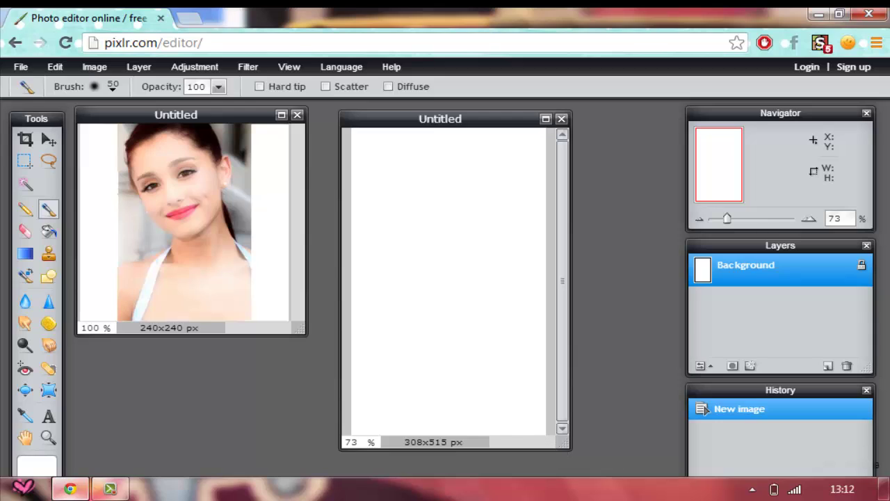
Create a new 240×240 blank image, then open the 409×594 blue-dress photo 287297E34.
left_click(25, 300)
left_click(21, 67)
left_click(55, 67)
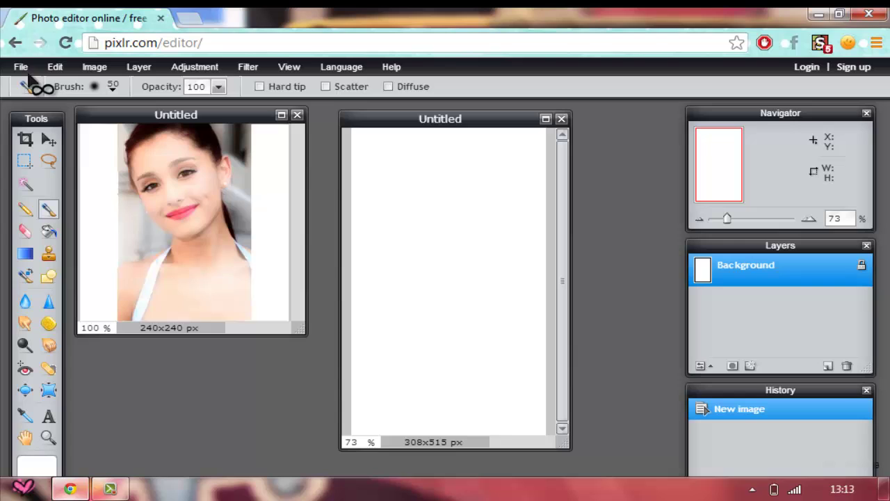
left_click(21, 67)
left_click(50, 101)
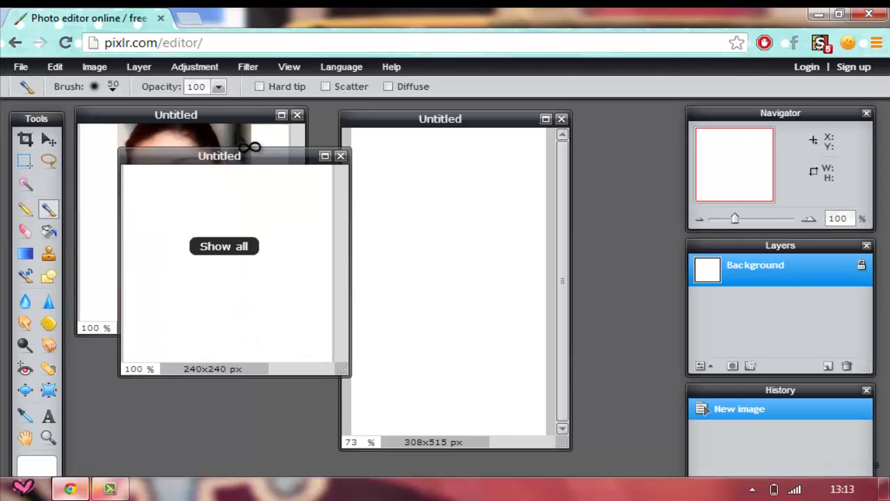
left_click(21, 66)
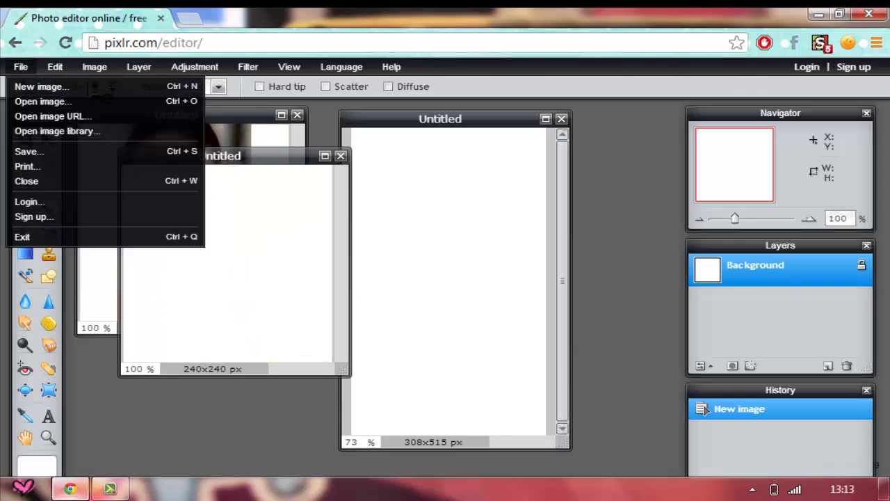
left_click(94, 67)
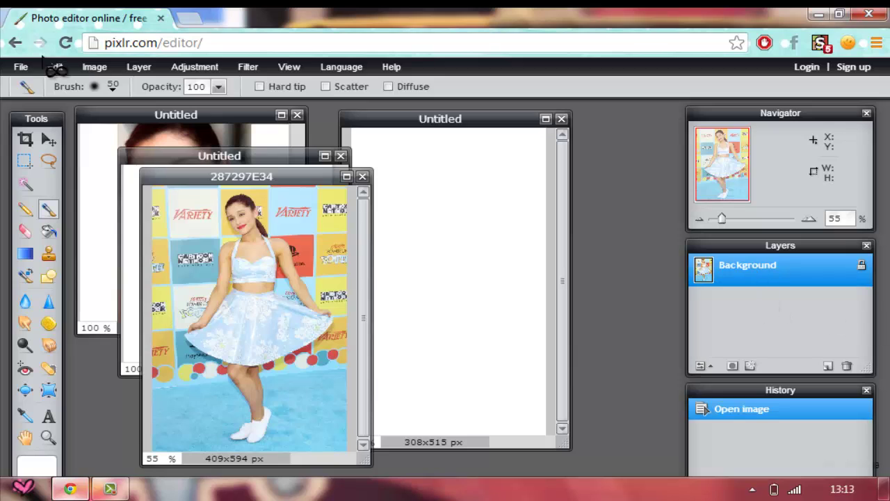
Copy the blue-dress photo into the 240×240 image and shift it to frame her face and upper body.
left_click_drag(215, 178, 616, 175)
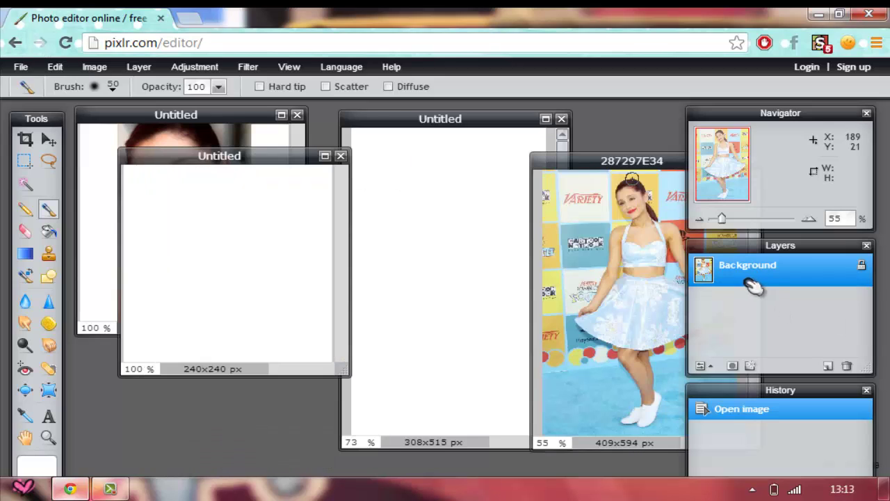
left_click_drag(212, 247, 265, 261)
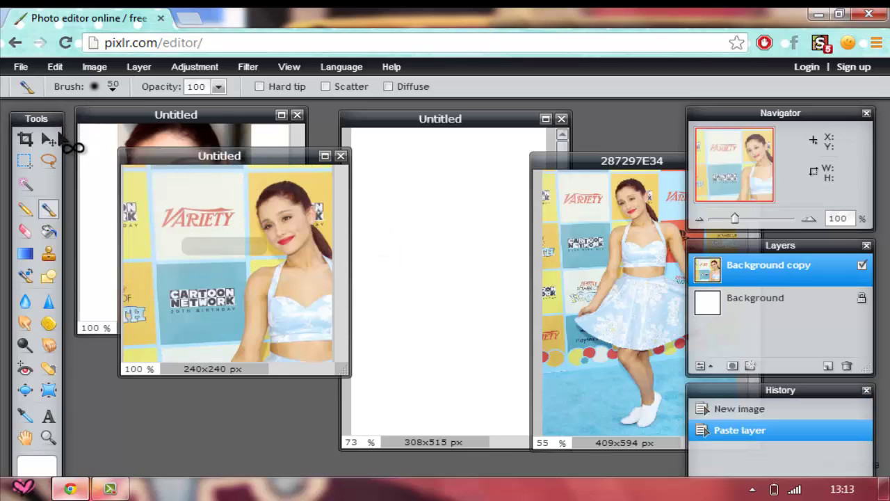
left_click(48, 139)
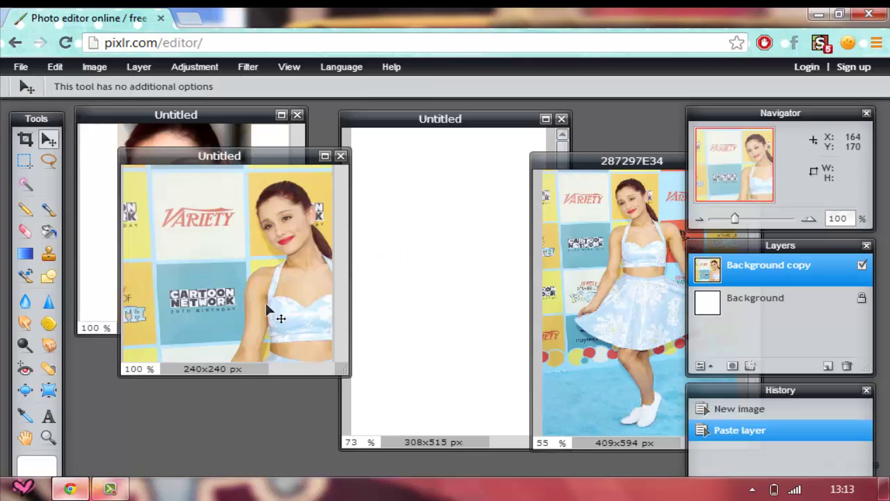
left_click_drag(267, 306, 201, 282)
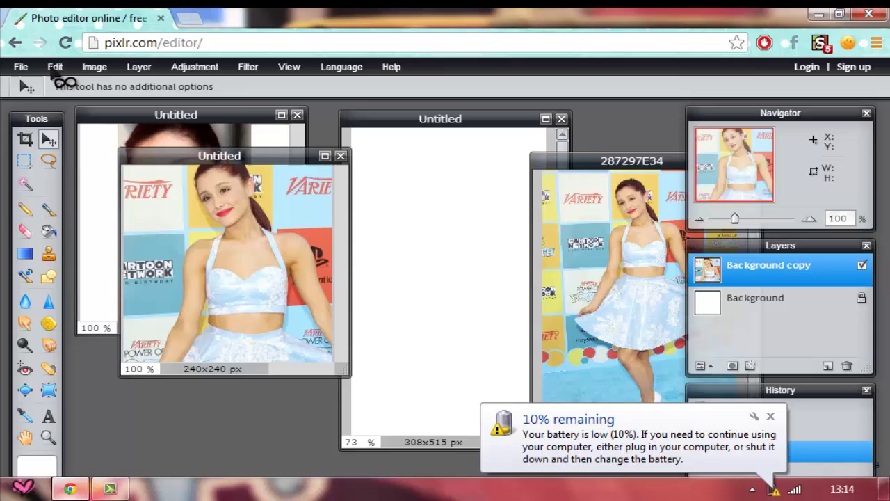
left_click(55, 67)
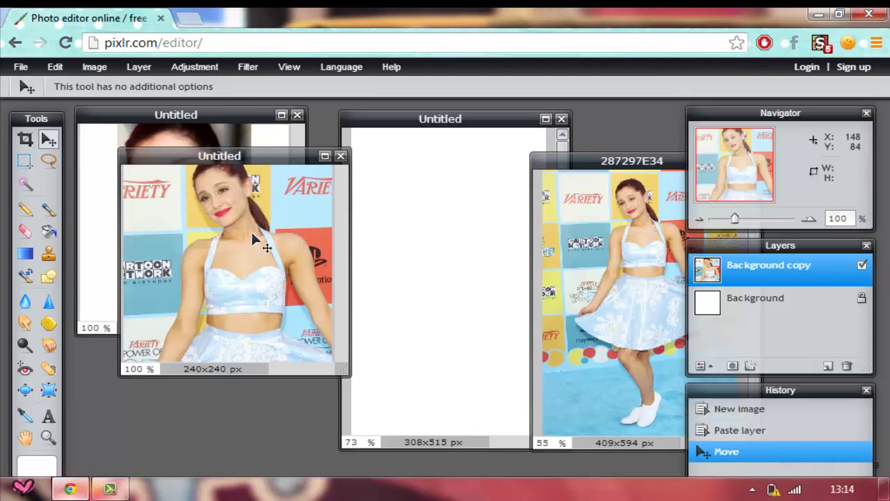
left_click_drag(251, 230, 245, 226)
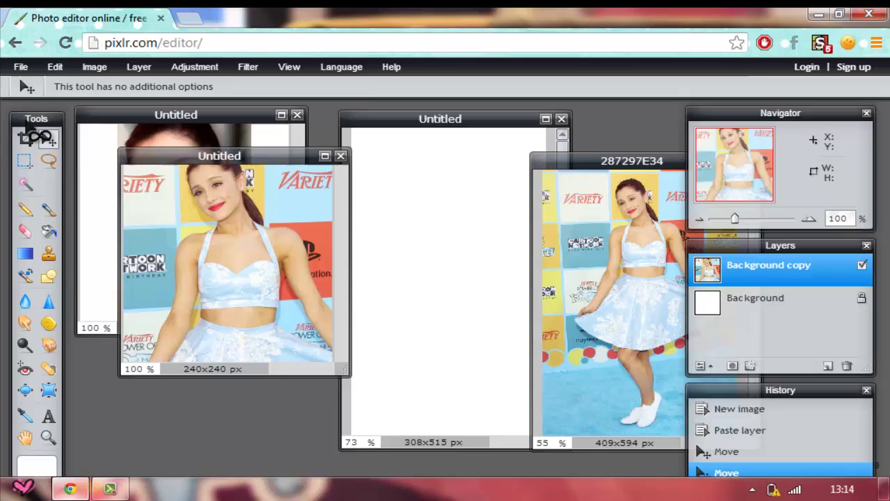
left_click(25, 163)
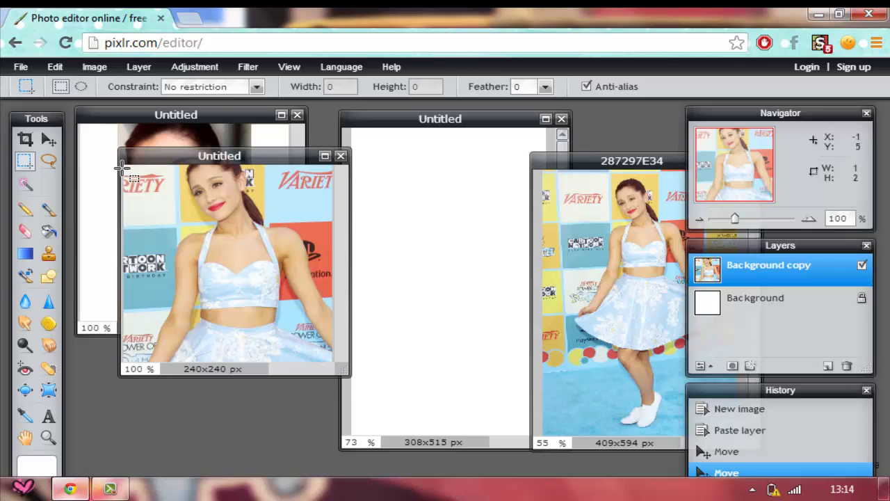
Copy Layer 2 from the other Untitled document into the 240×240 image for white side strips, then deselect all.
left_click_drag(131, 199, 154, 388)
left_click(304, 195)
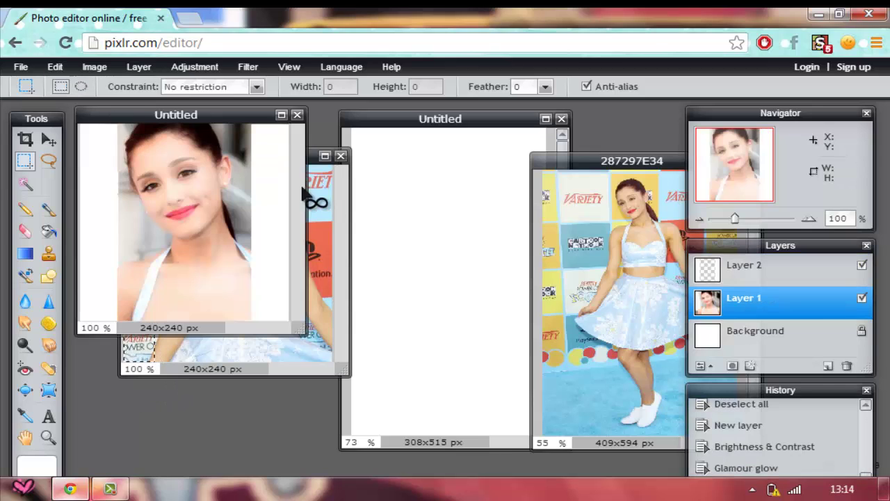
left_click_drag(781, 275, 300, 343)
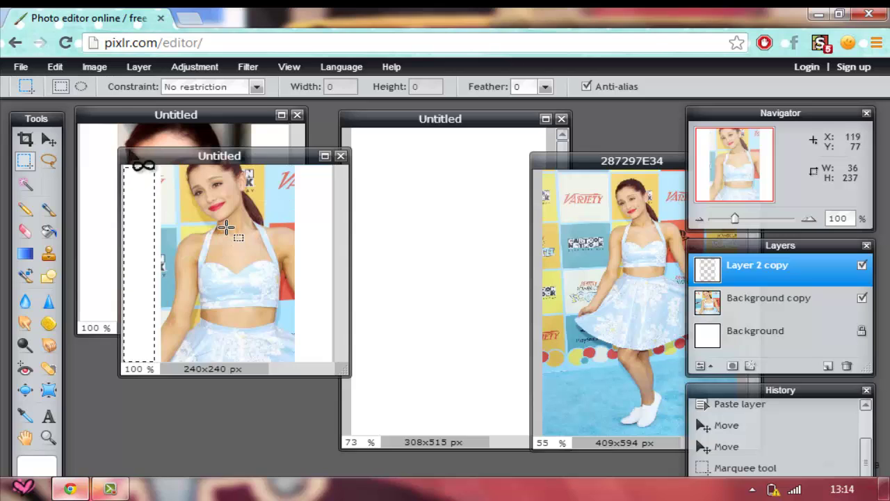
left_click(55, 67)
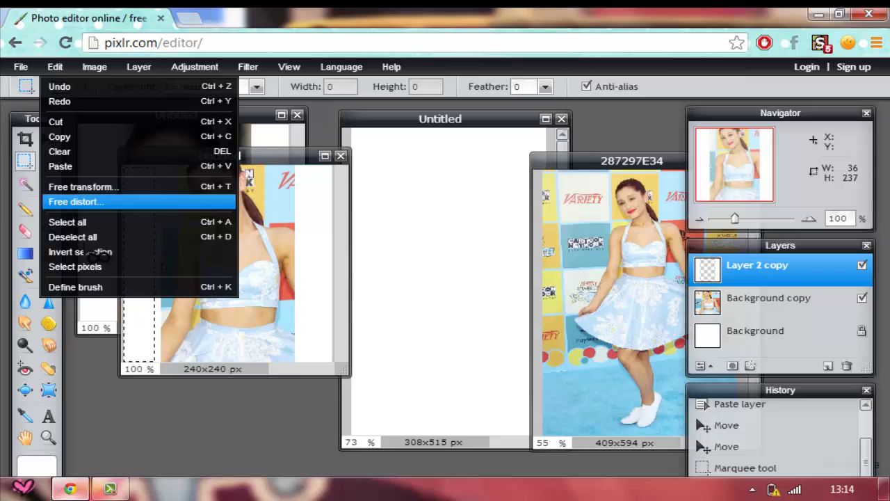
left_click(73, 236)
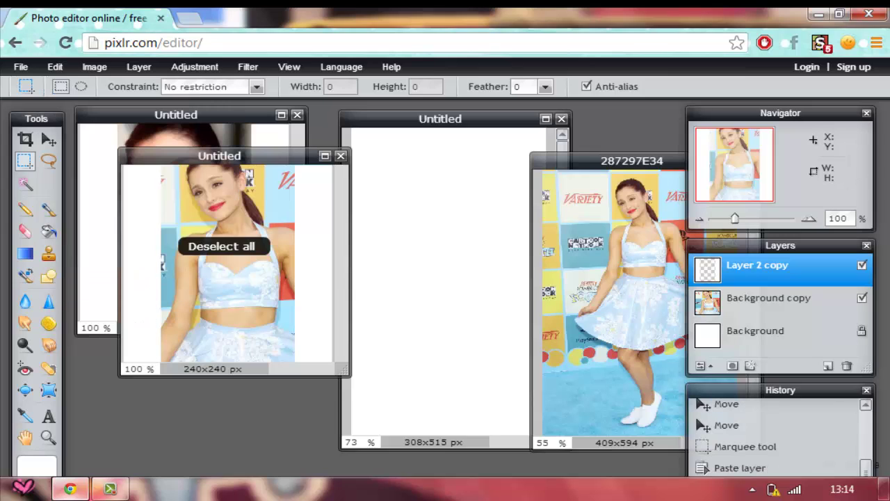
left_click(210, 73)
Apply the Glamour glow filter to the Background copy photo layer.
left_click(779, 303)
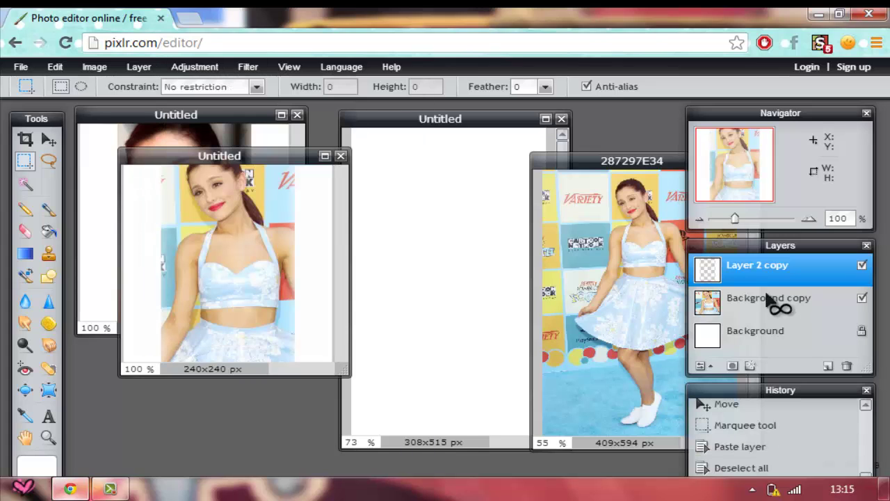
left_click(210, 72)
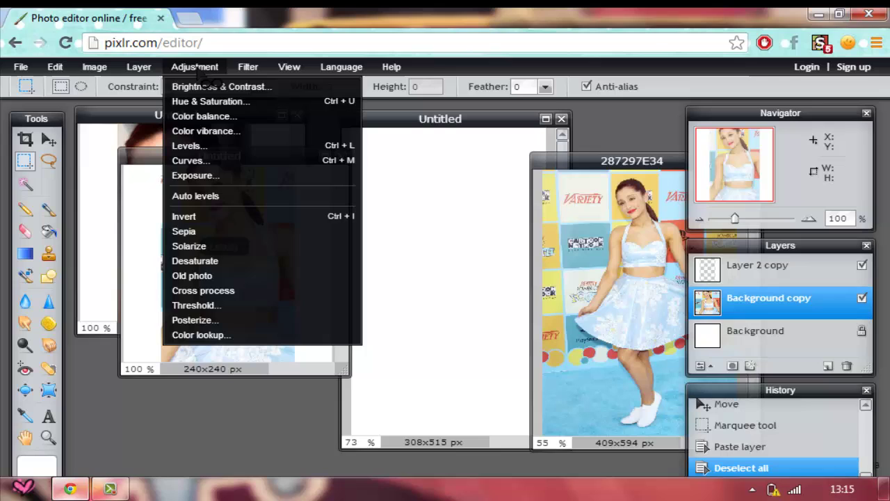
left_click(248, 67)
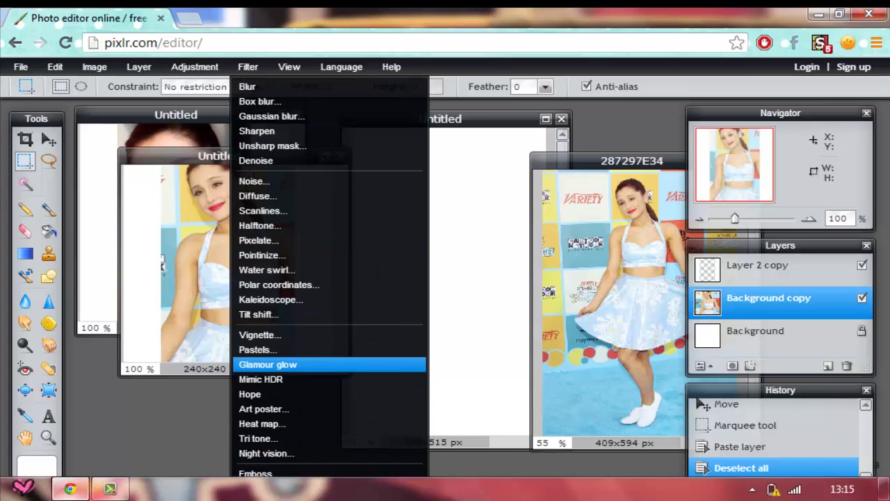
left_click(304, 364)
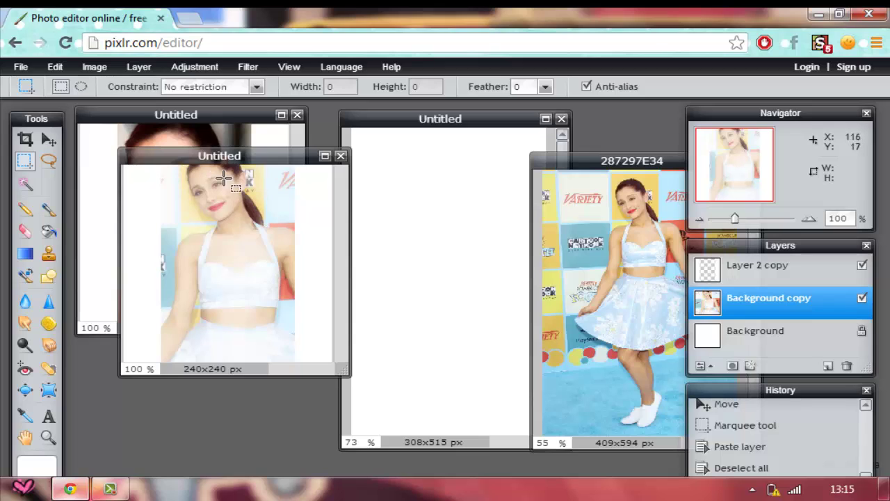
Discard a trial -33 Brightness & Contrast change and close the 287297E34 source photo.
left_click(247, 66)
left_click(199, 67)
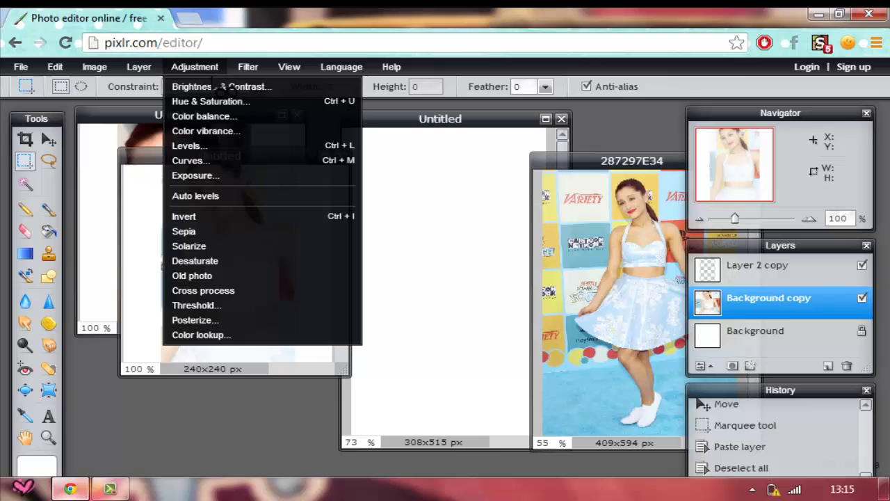
left_click(221, 87)
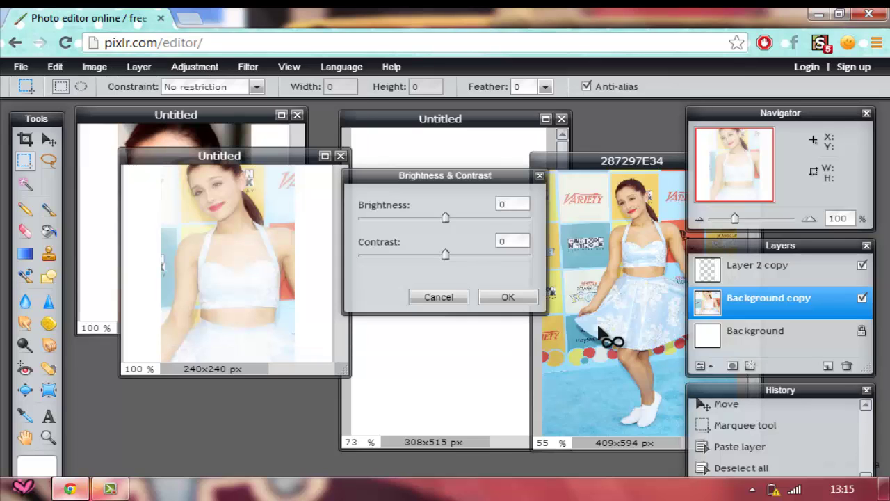
left_click(415, 217)
key("Escape")
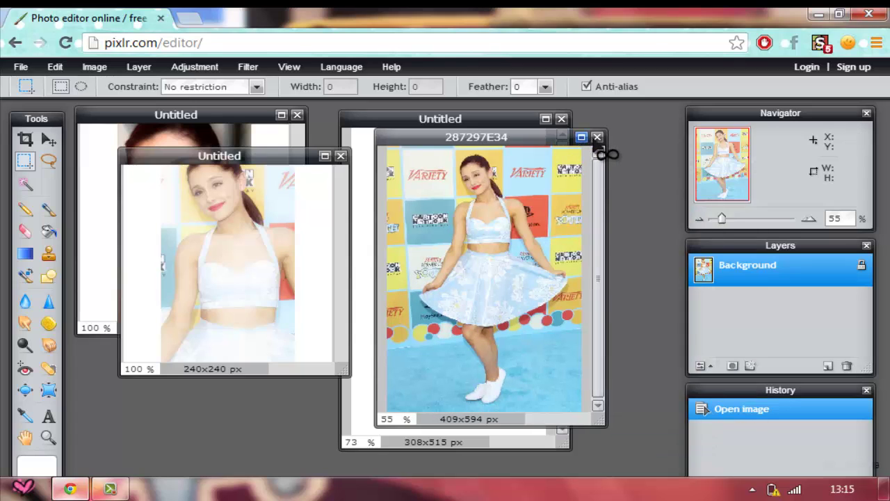
left_click(597, 137)
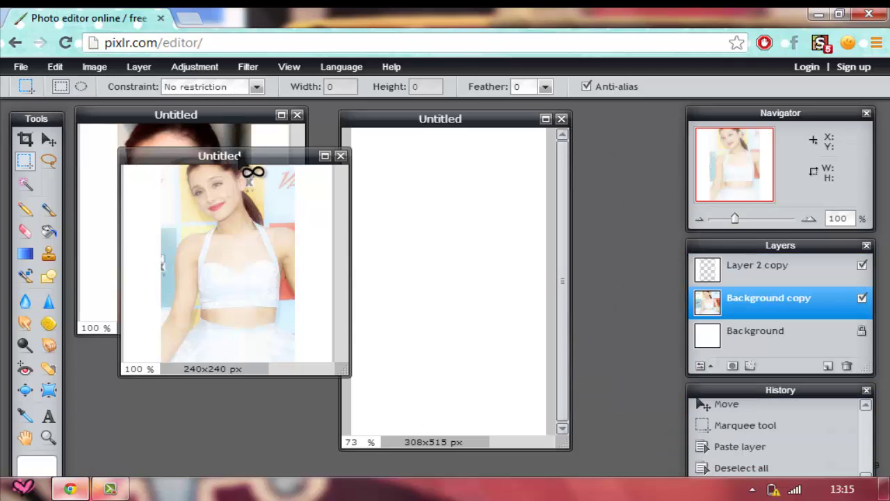
Close the leftover untitled image windows, keeping only the blank 308×515 canvas.
left_click(21, 68)
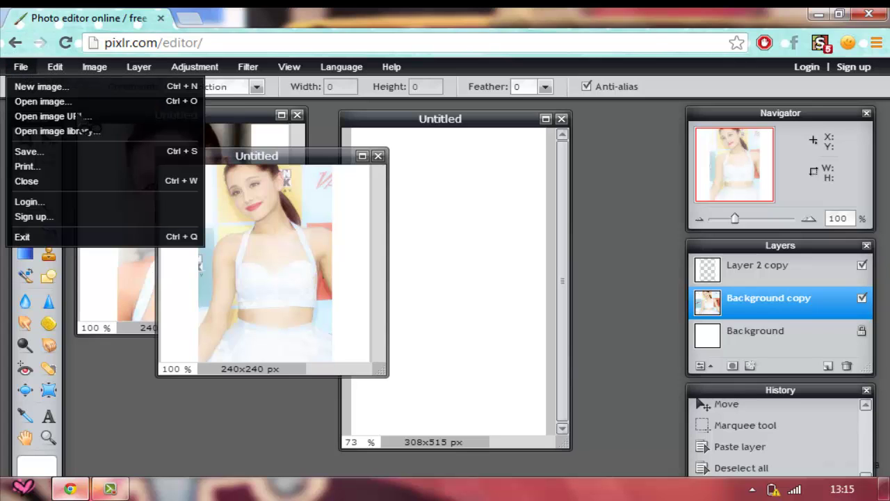
left_click(378, 156)
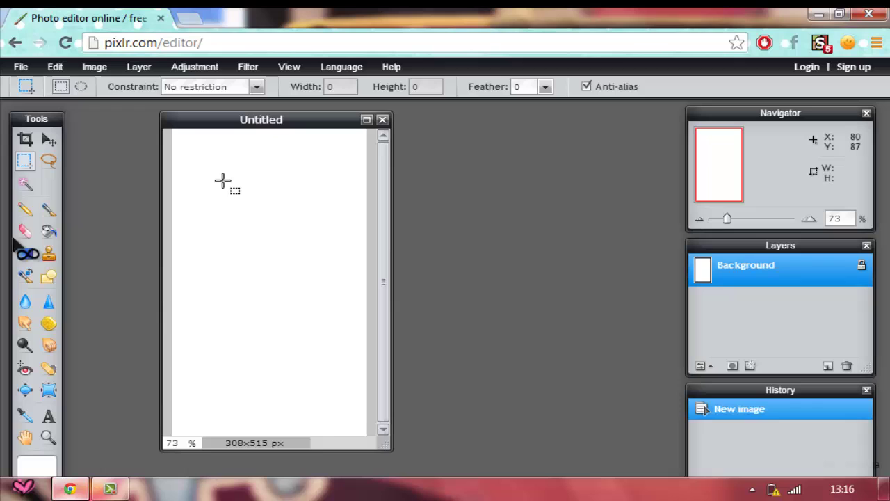
Start opening an image from the computer and browse into the PNG's folder.
left_click(32, 69)
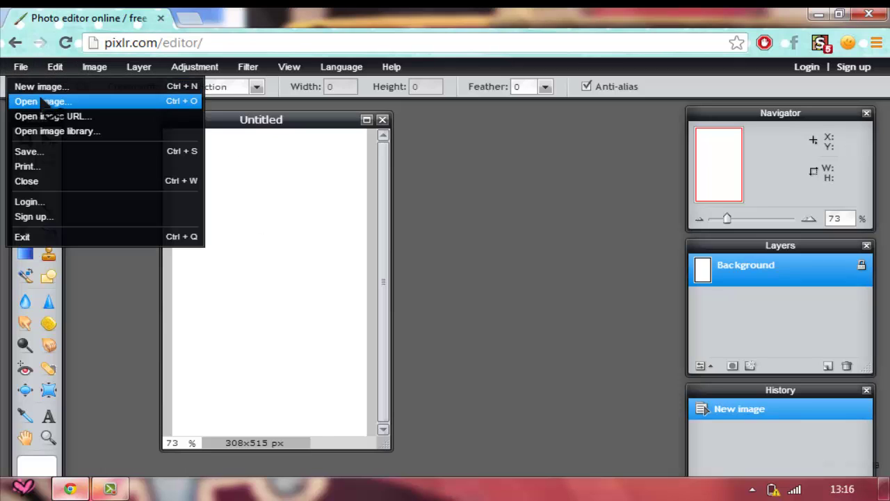
left_click(42, 101)
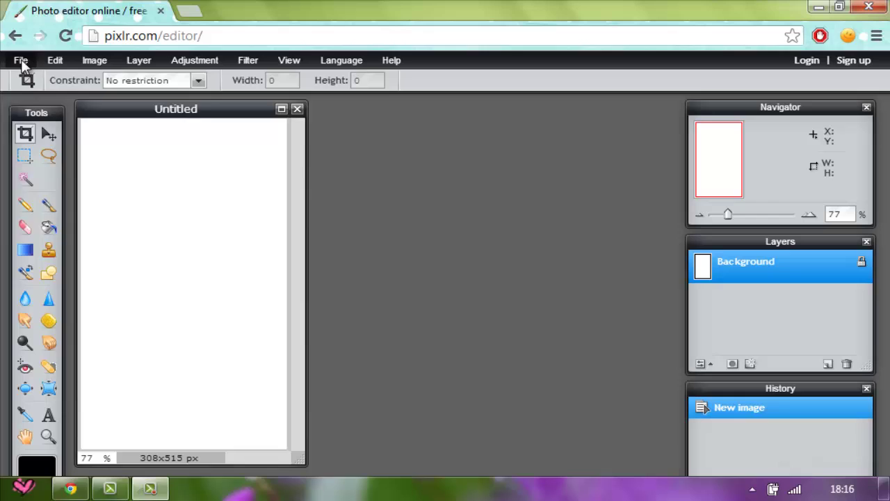
left_click(18, 60)
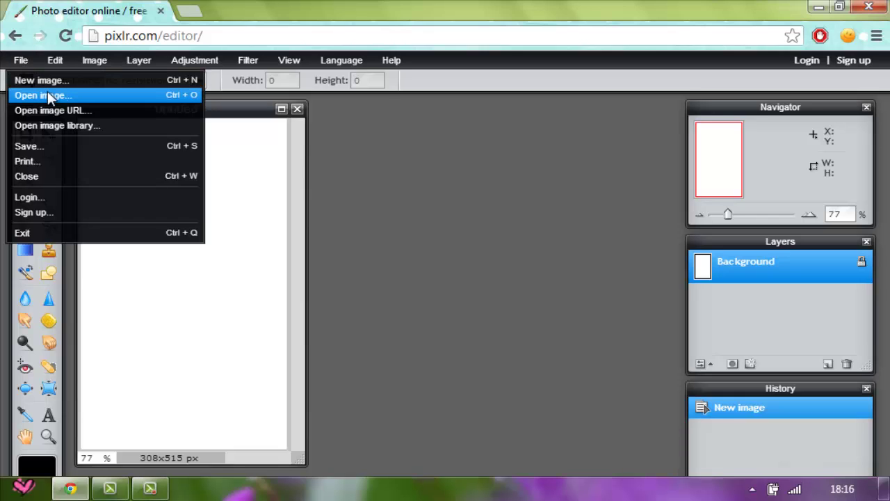
left_click(49, 97)
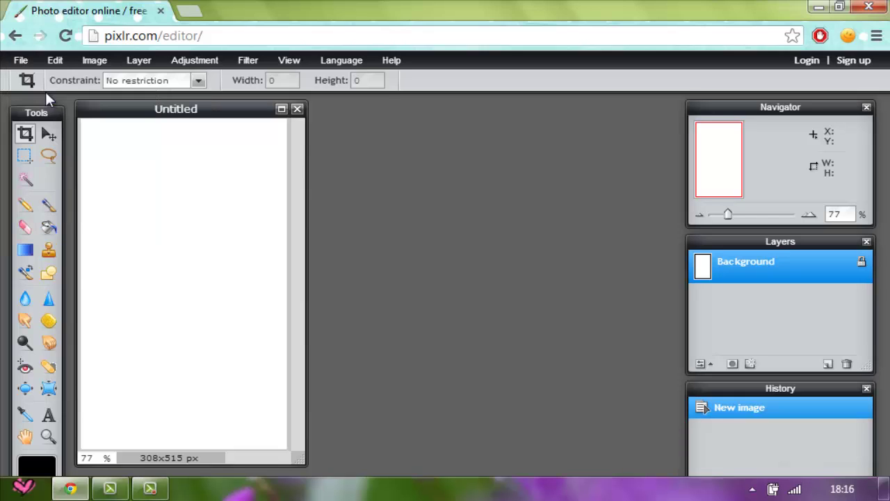
left_click(151, 488)
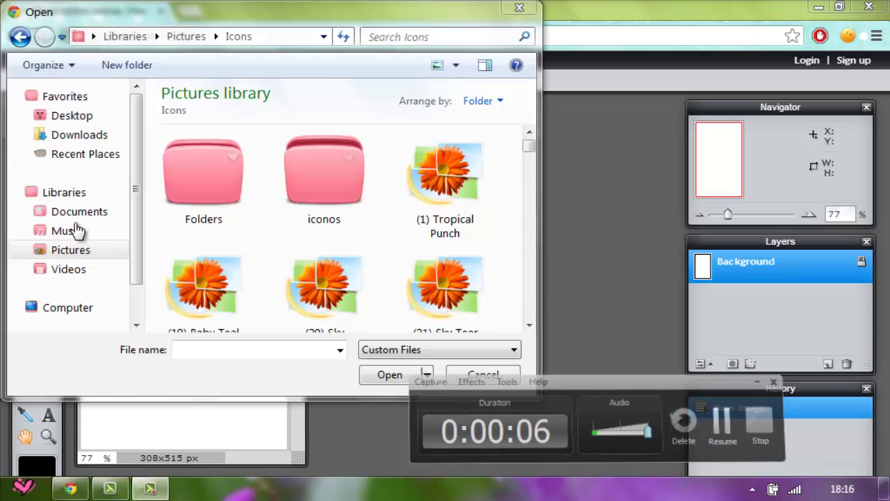
left_click(314, 257)
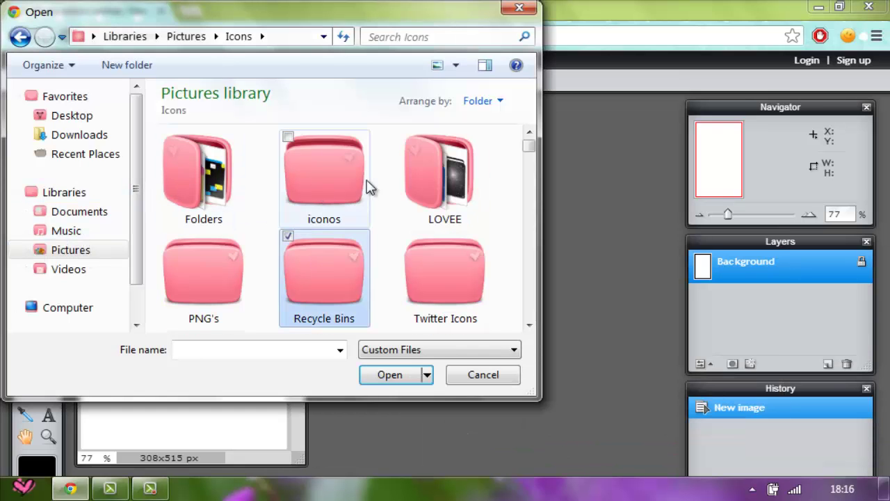
left_click(215, 298)
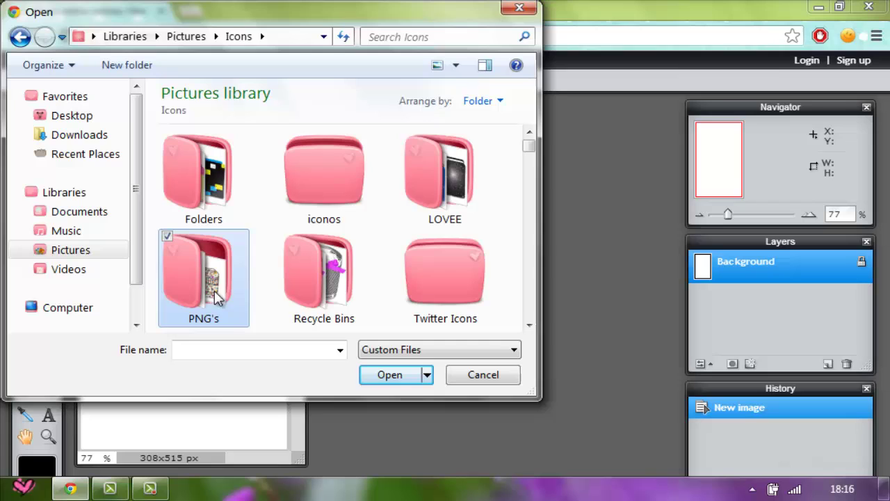
double_click(240, 262)
Open the Collage PNGS folder and choose the FREAK file.
scroll(278, 209, "down", 5)
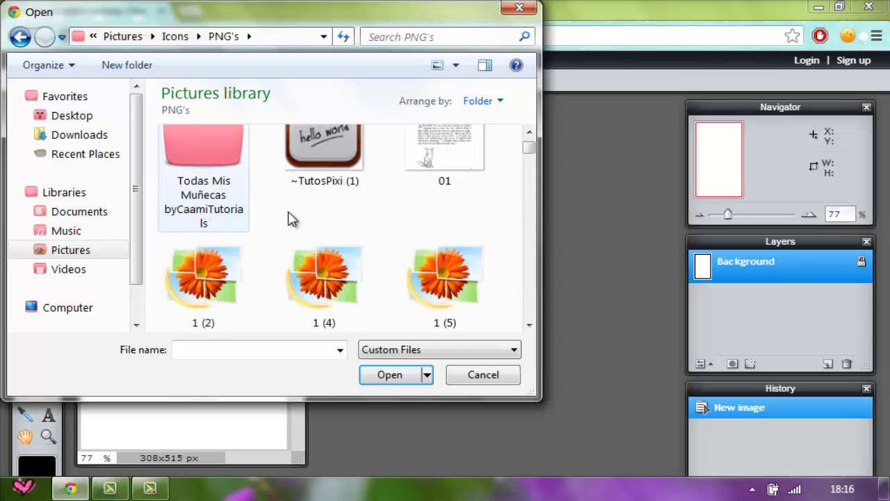
scroll(407, 253, "down", 4)
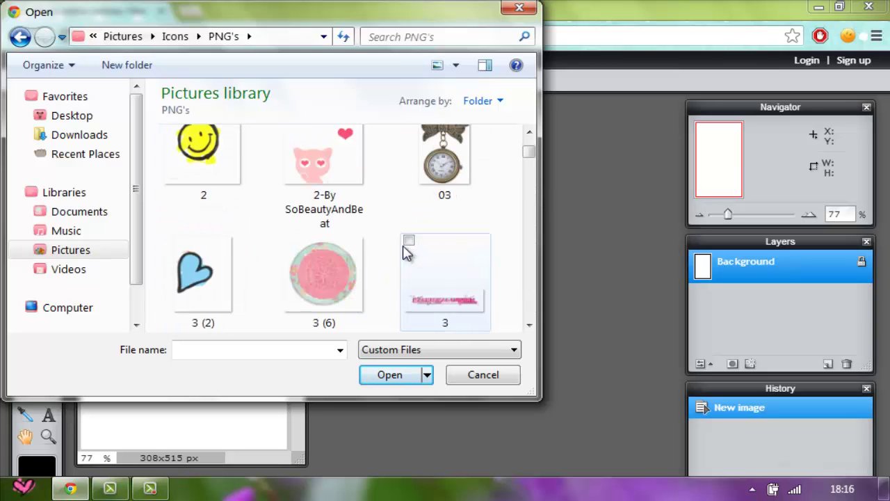
scroll(407, 254, "down", 6)
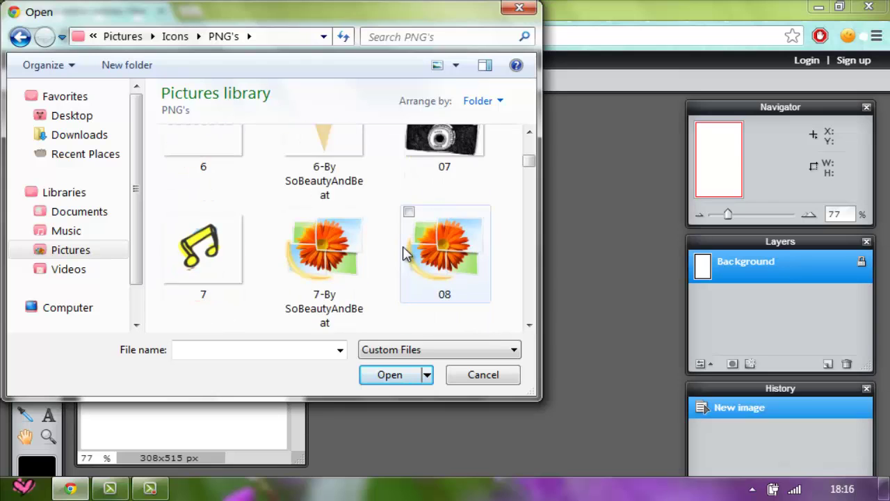
left_click_drag(529, 167, 529, 205)
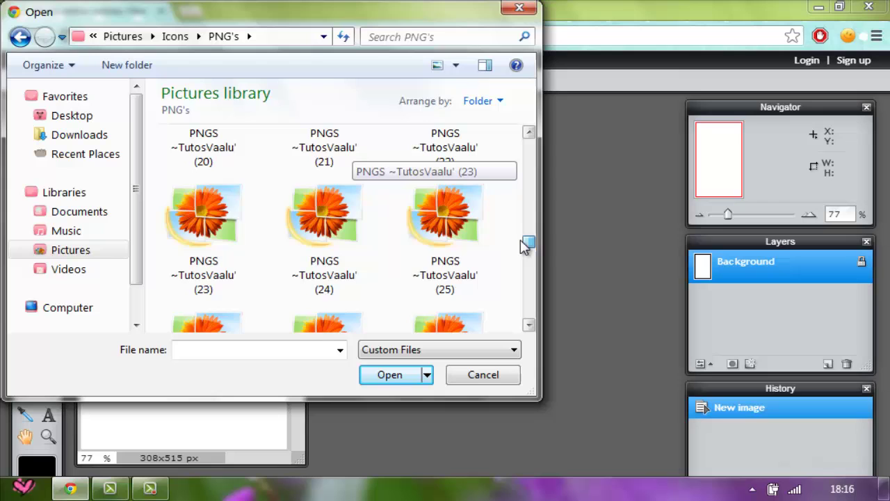
left_click_drag(525, 247, 523, 135)
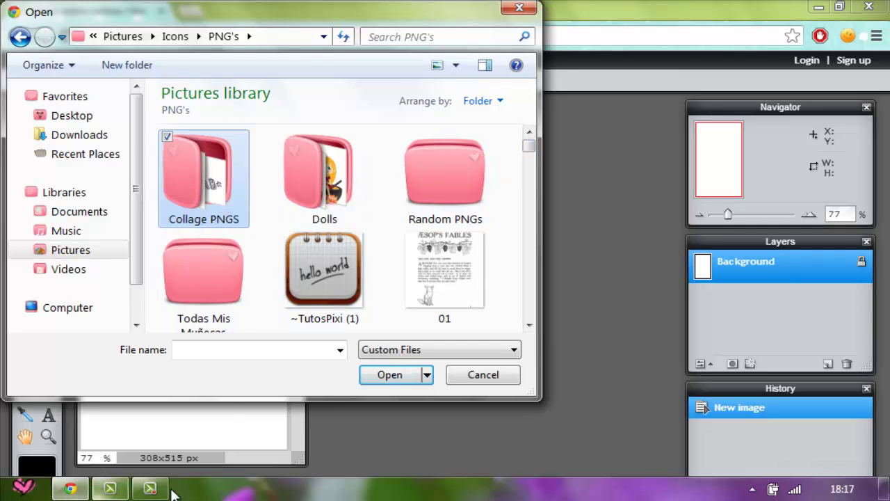
key("Return")
left_click(150, 489)
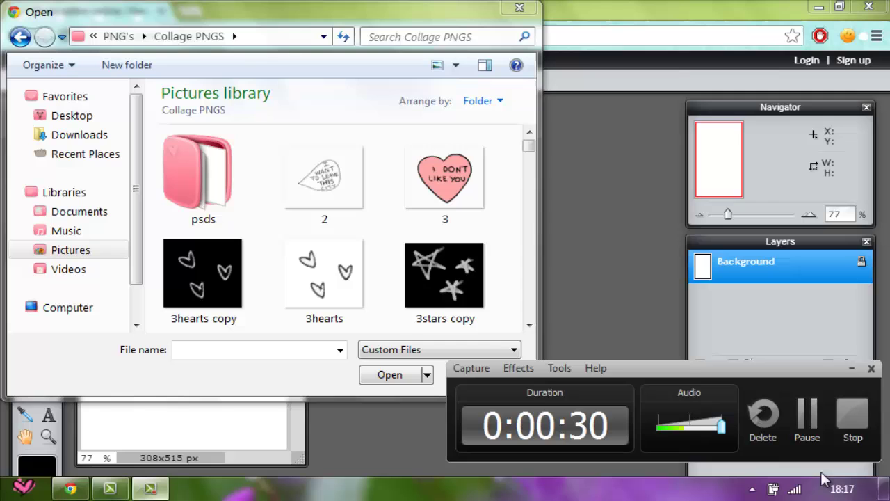
left_click(810, 437)
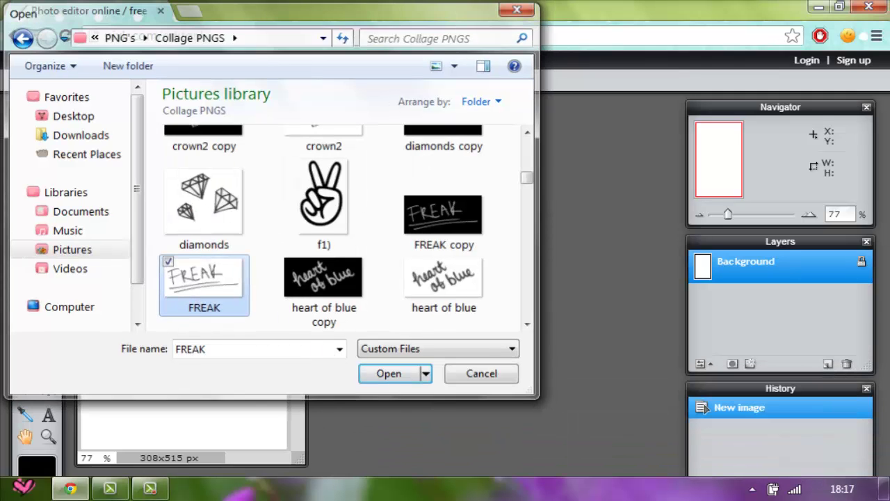
Copy the FREAK image onto the 308×515 canvas, shrink it with Free transform, and place it bottom-left.
left_click(390, 375)
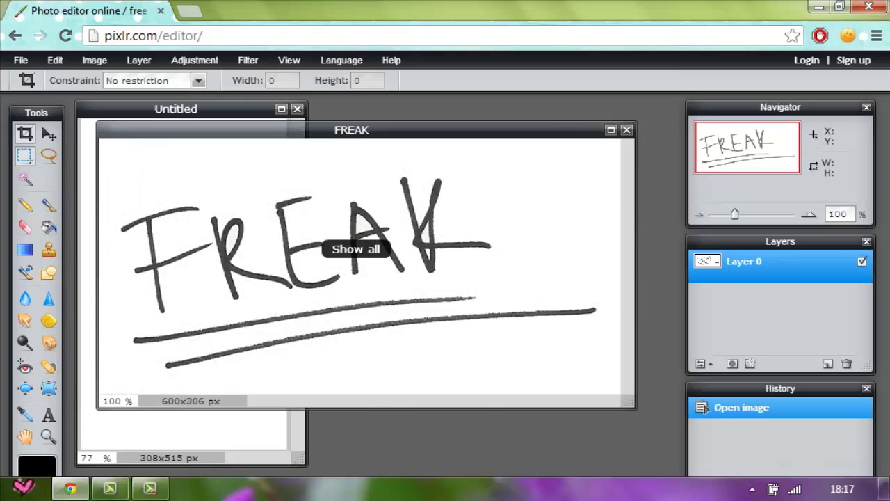
left_click_drag(744, 261, 185, 263)
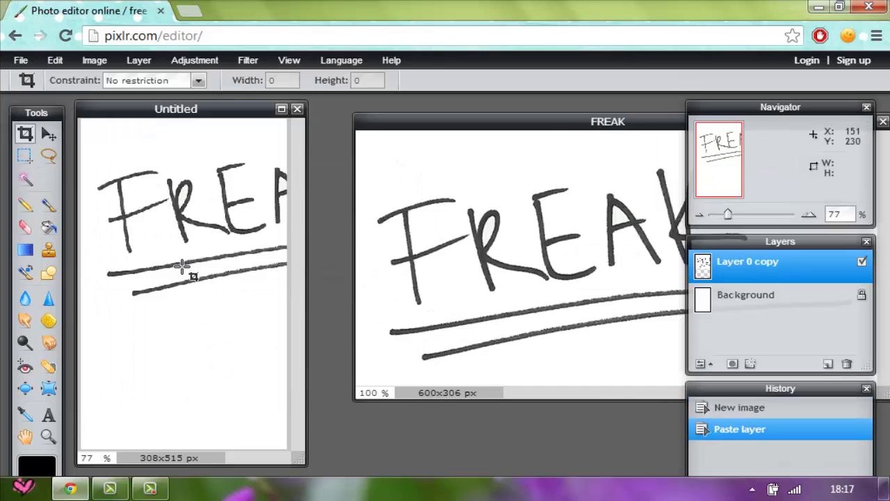
left_click(53, 139)
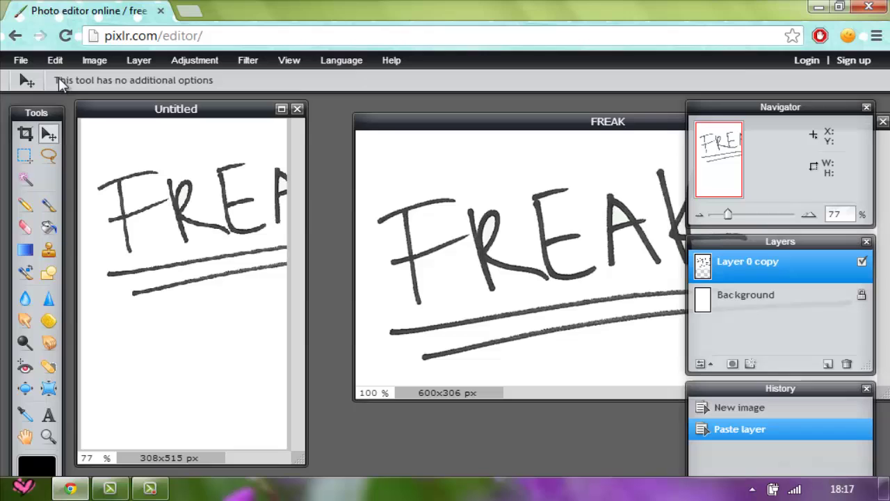
left_click(62, 57)
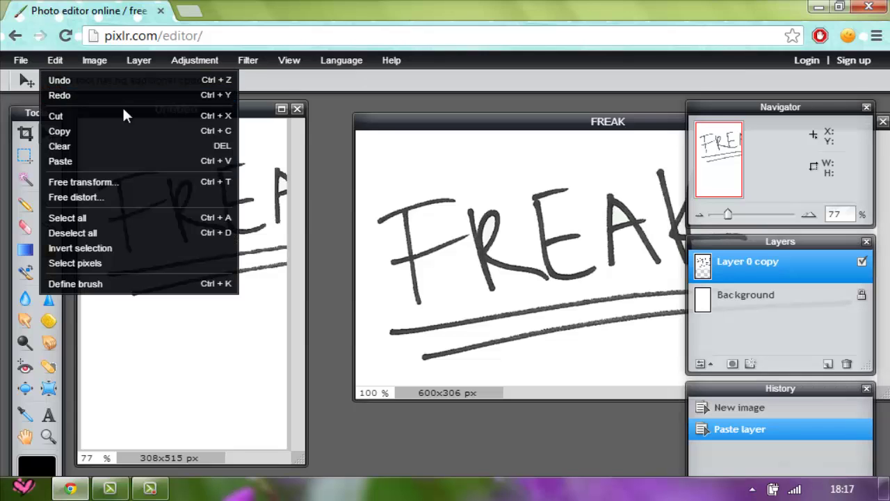
left_click(106, 182)
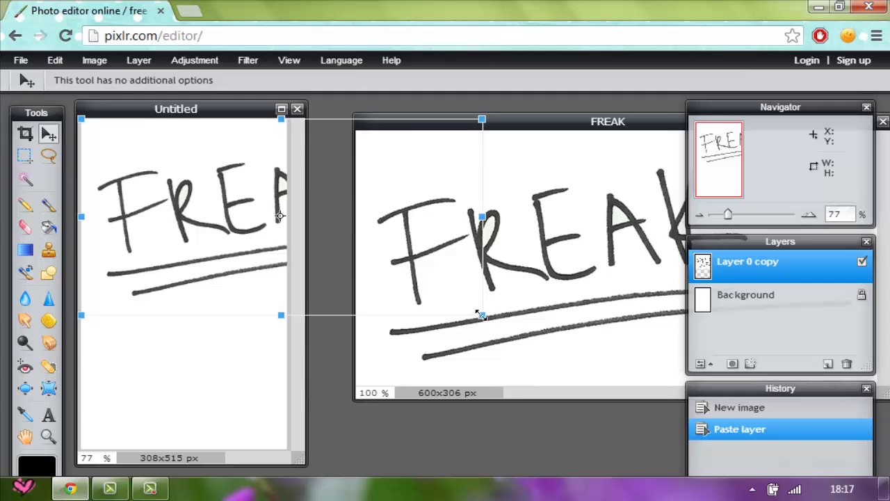
left_click_drag(481, 315, 368, 258)
left_click_drag(287, 193, 173, 377)
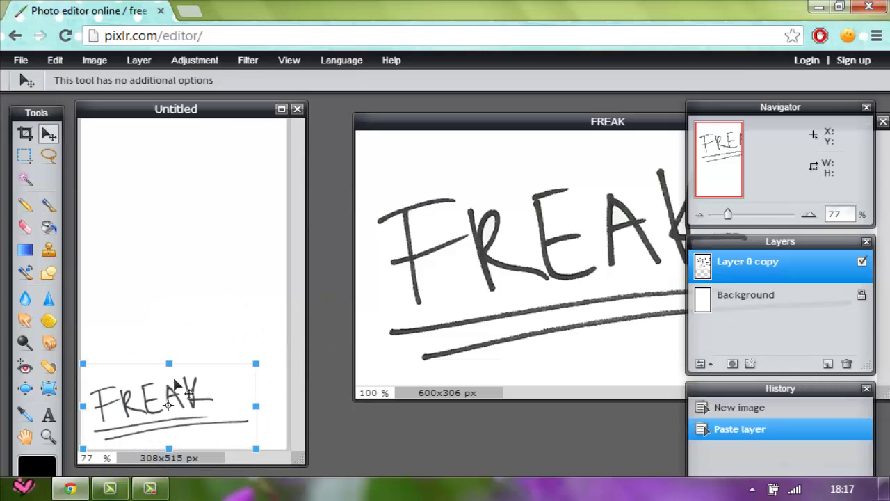
left_click(737, 298)
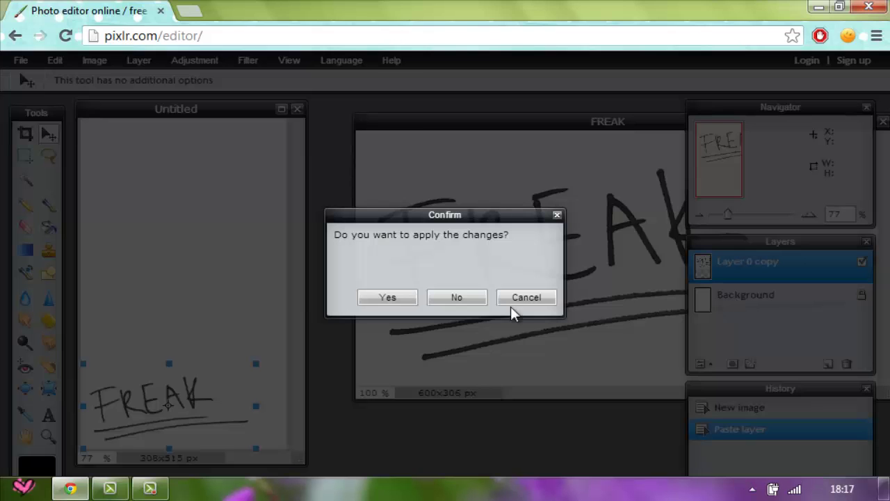
left_click(387, 298)
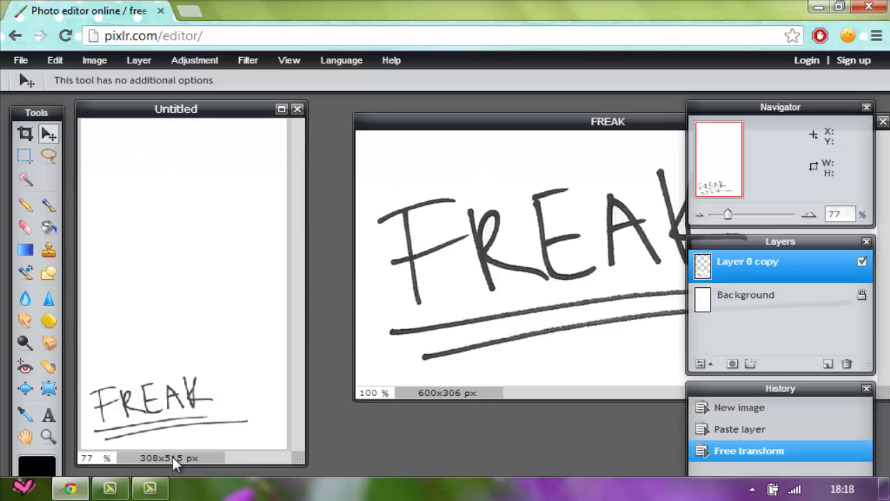
Switch away from the browser so the Windows desktop is showing.
mouse_move(153, 485)
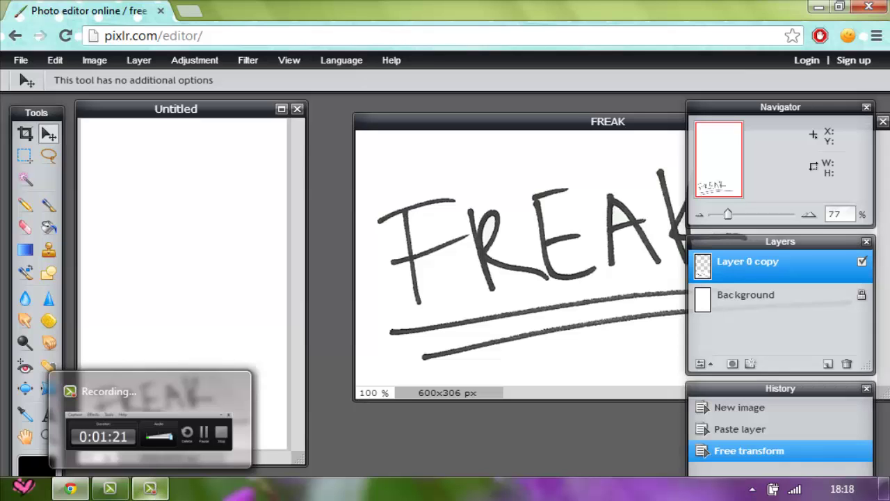
left_click(151, 487)
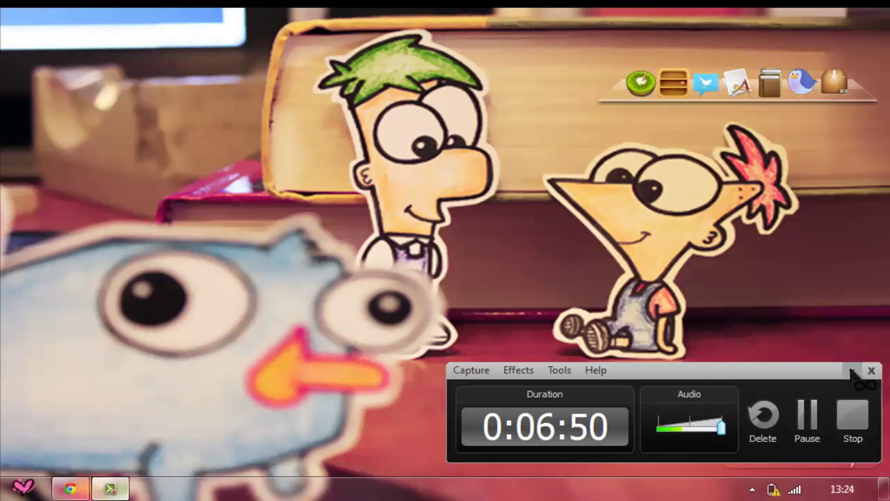